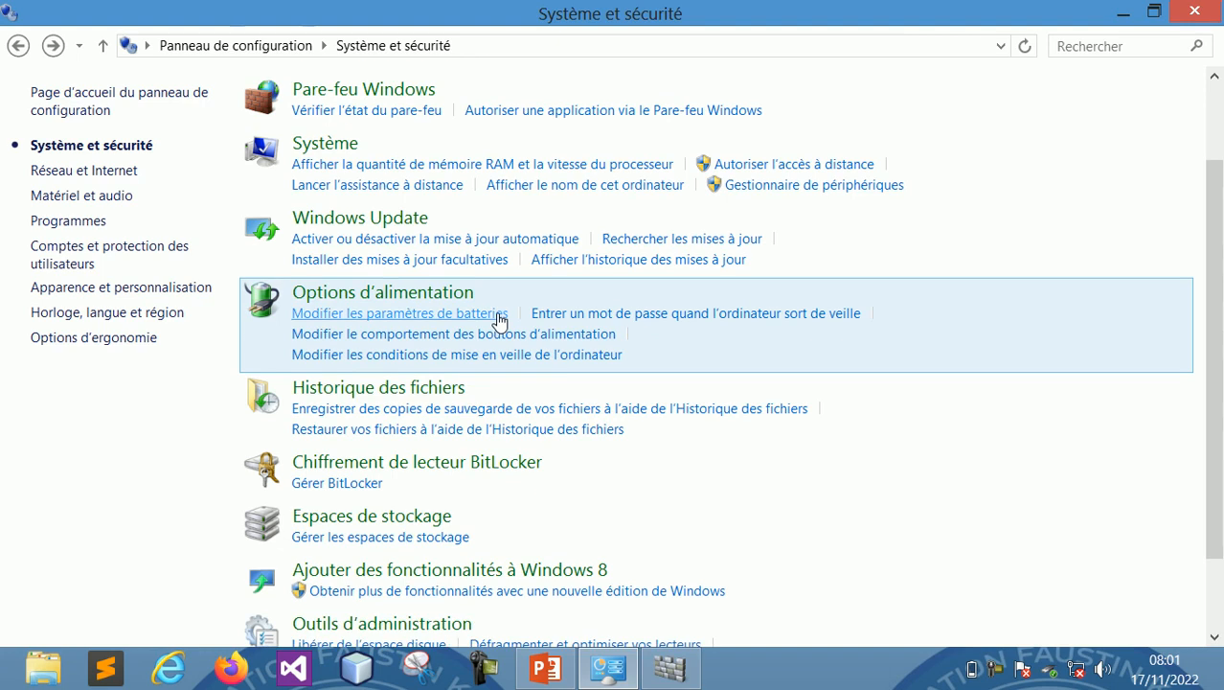
- Open the power options and view the available lid-close actions on battery, returning to the power plan overview
scroll(498, 321, "down", 1)
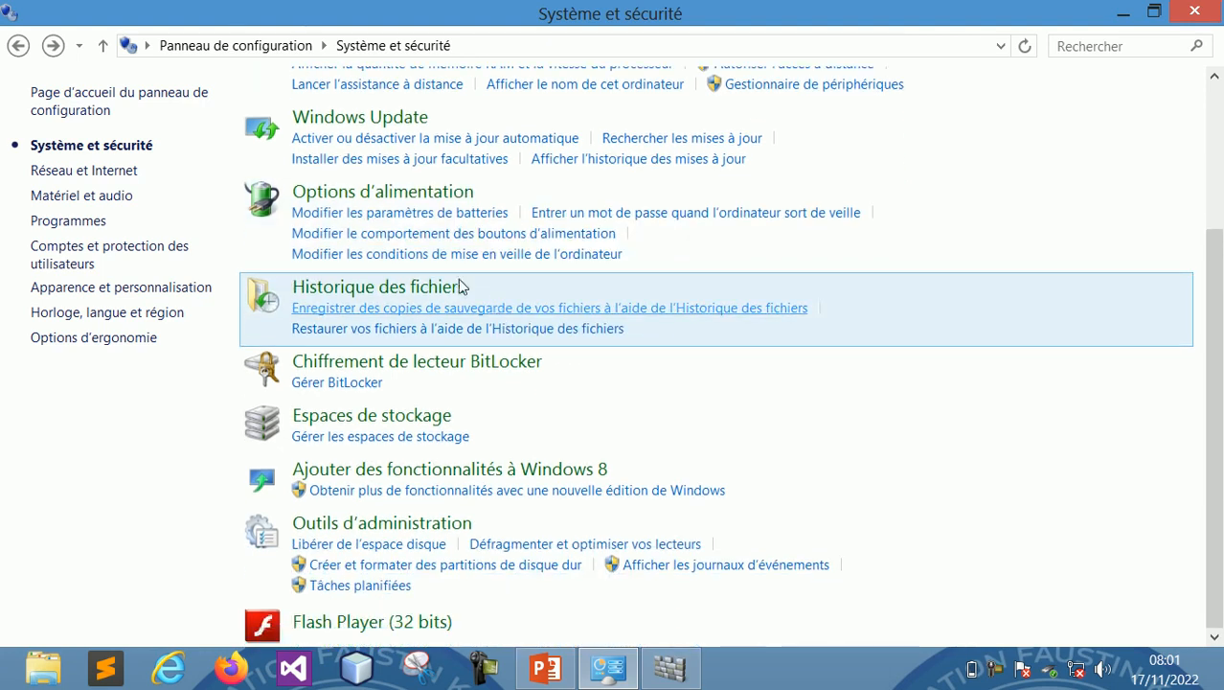
left_click(396, 201)
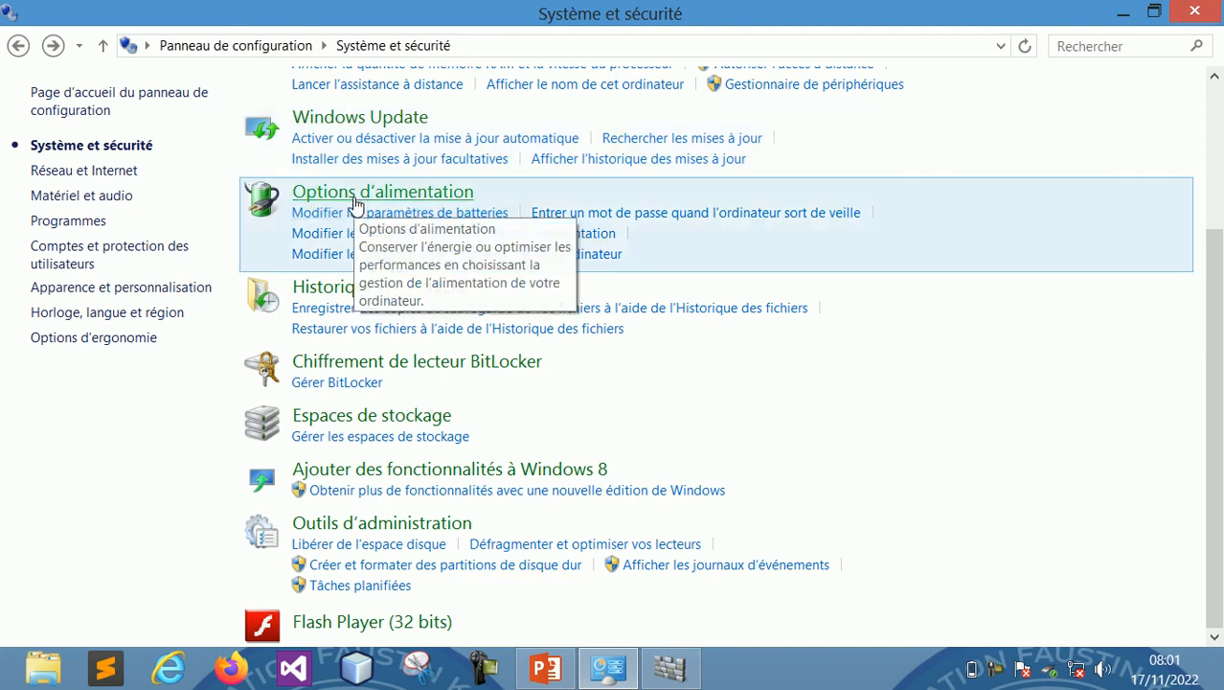
left_click(354, 200)
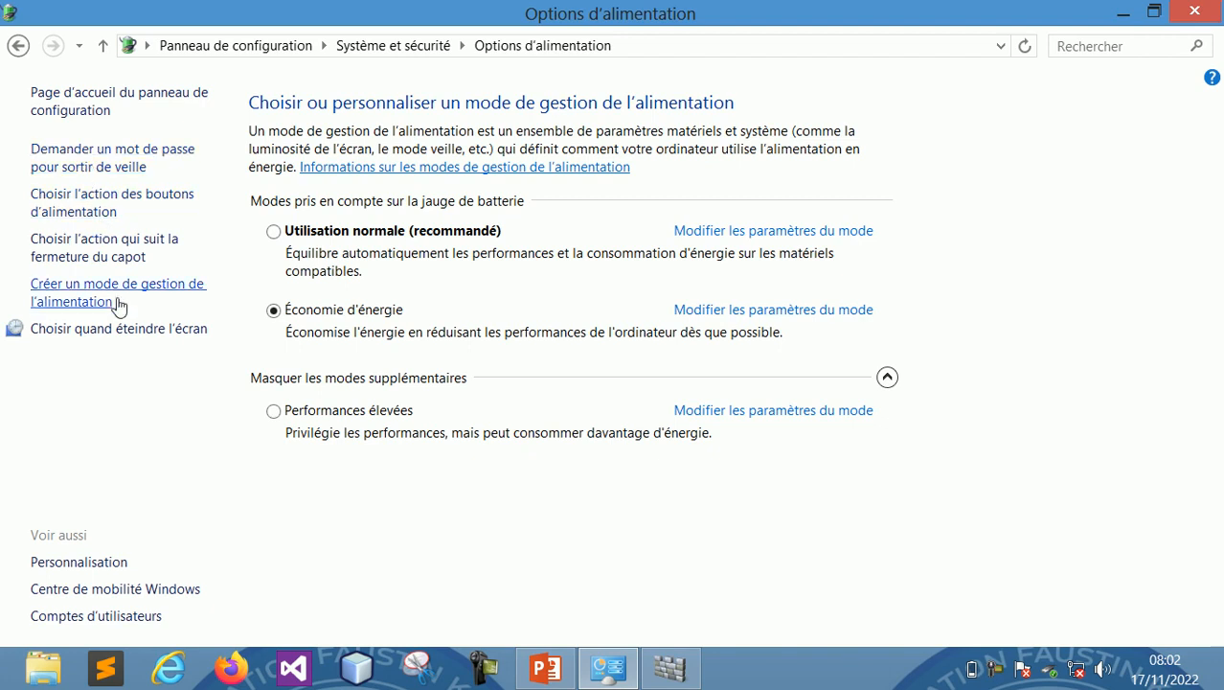
left_click(106, 263)
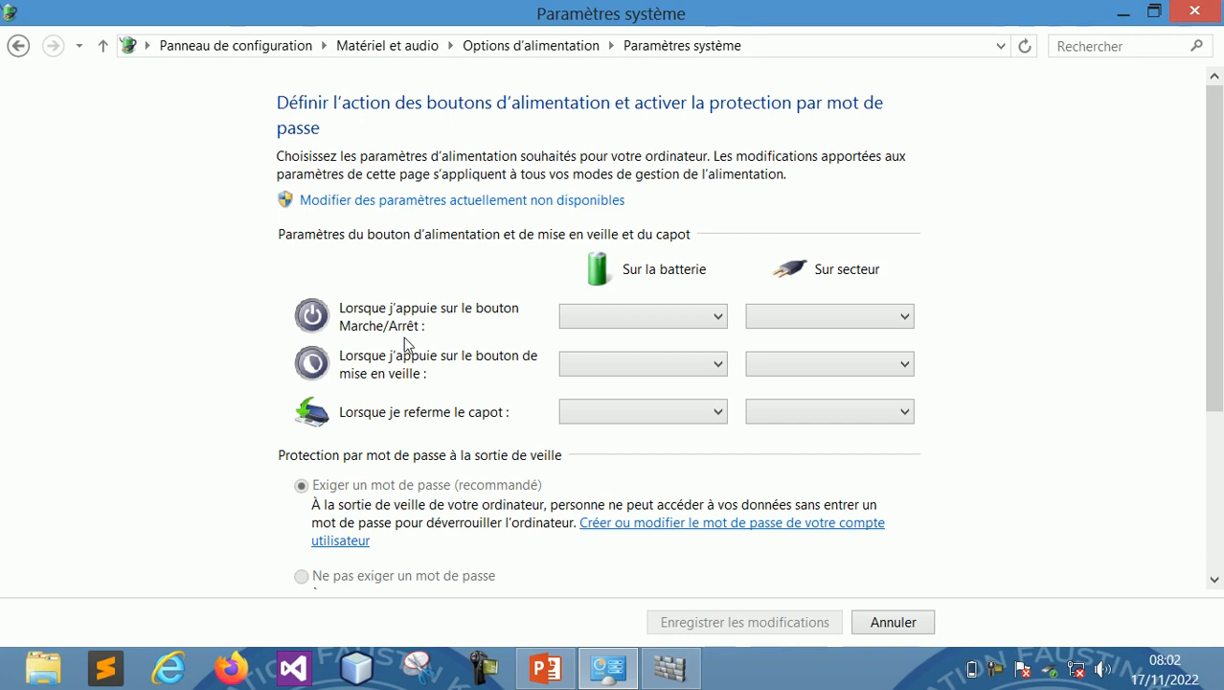
left_click(651, 410)
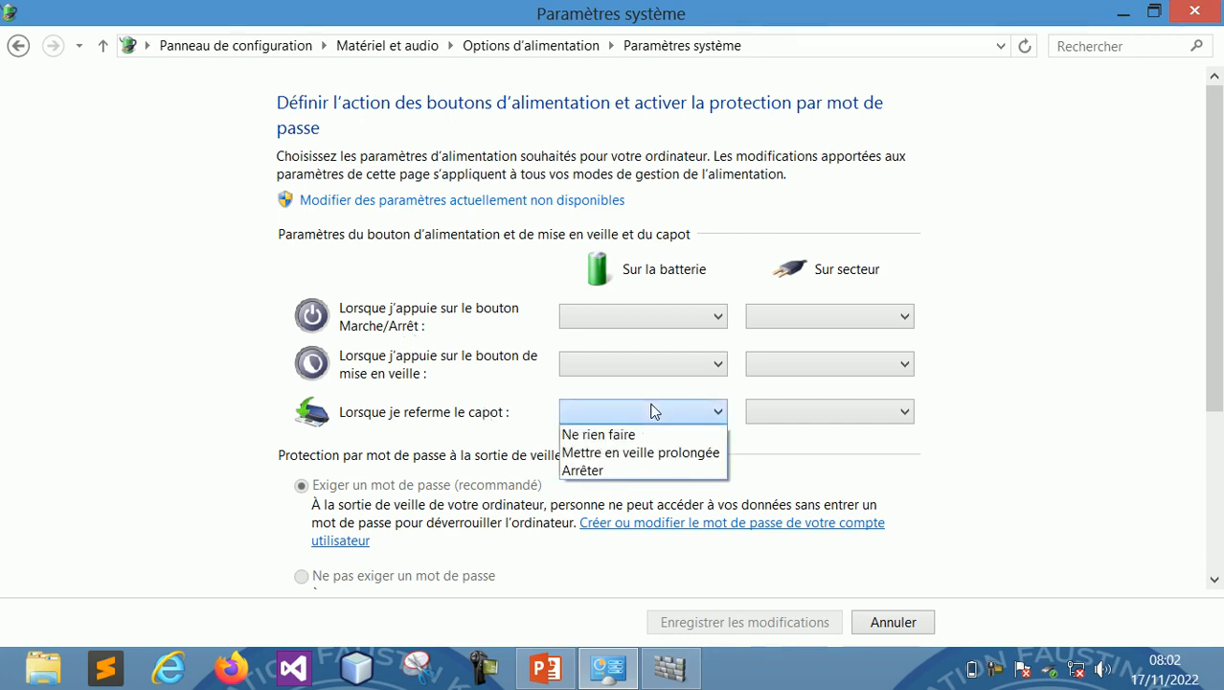
left_click(426, 417)
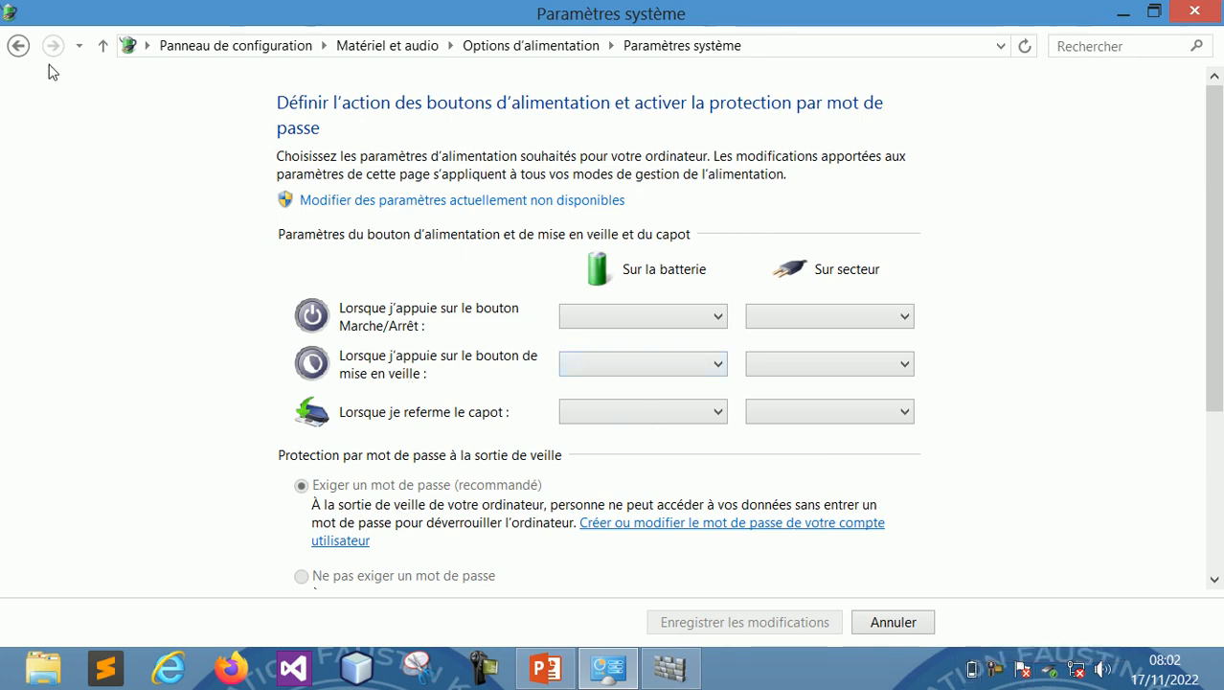
left_click(16, 46)
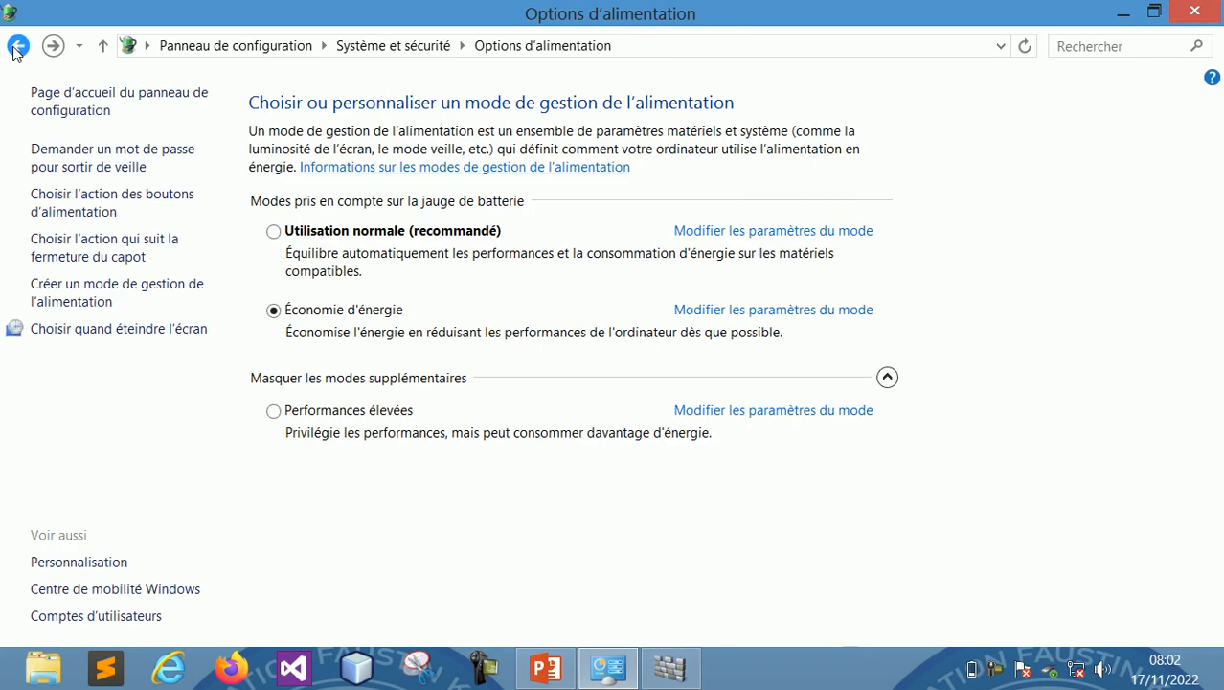
- Examine the choices for the power button and lid-close actions on battery and mains, and return to Système et sécurité
left_click(93, 211)
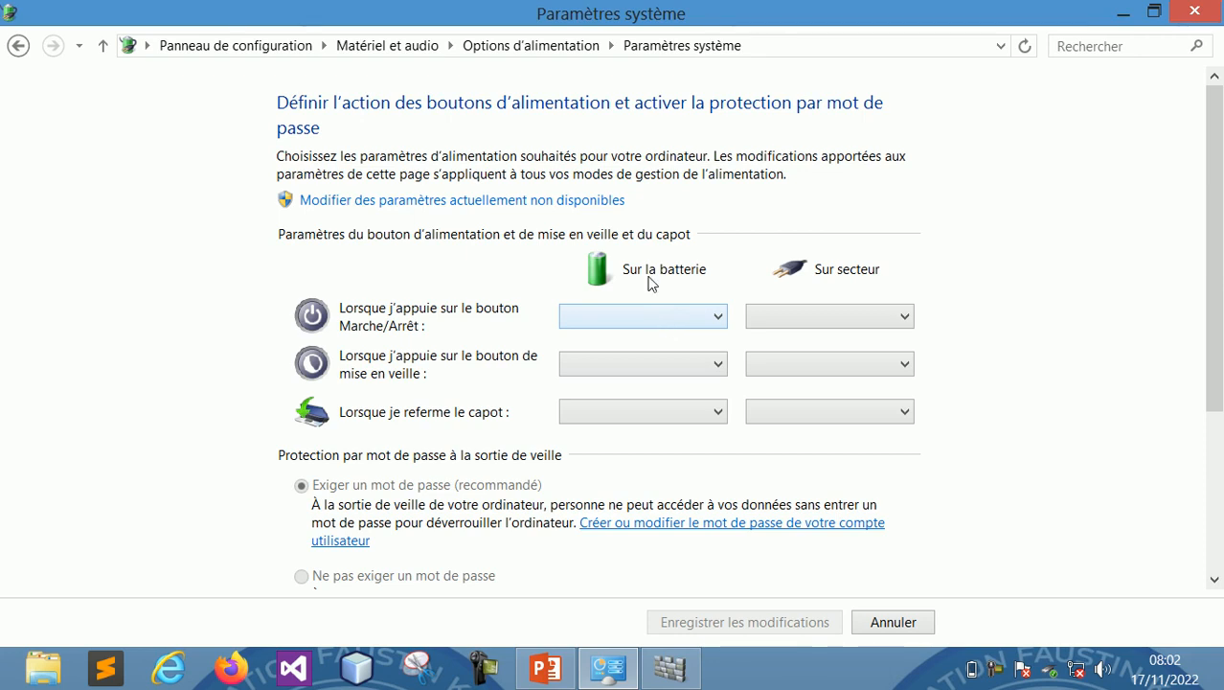
left_click(647, 324)
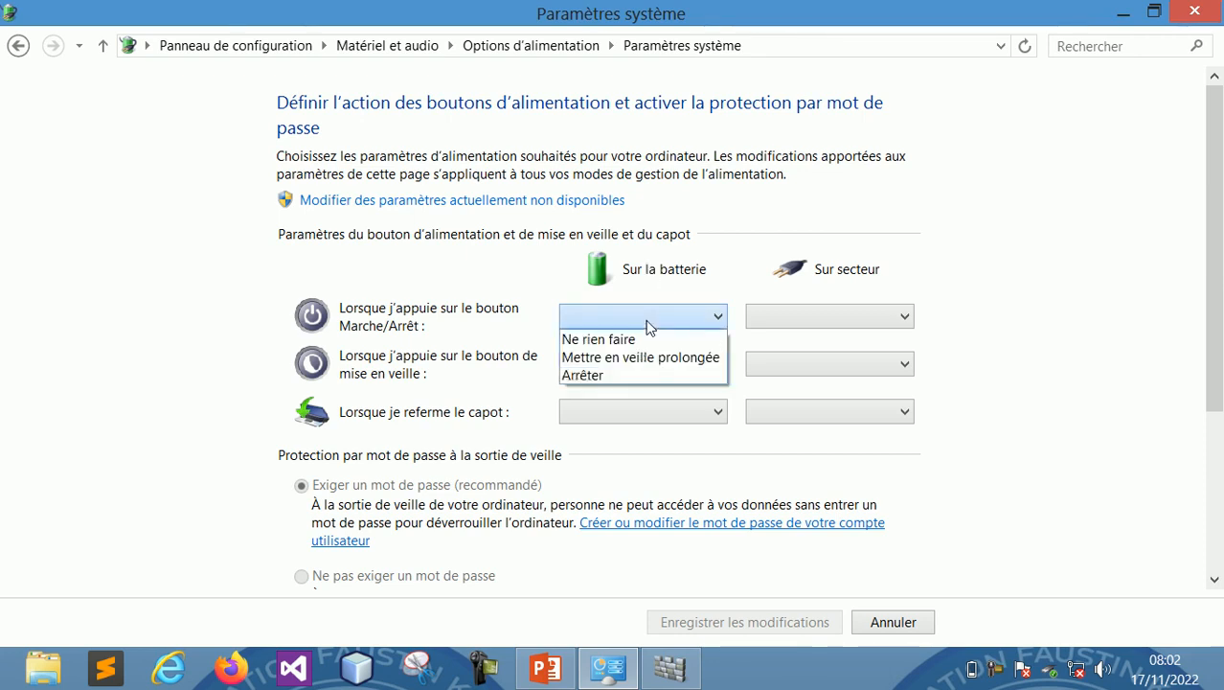
left_click(484, 389)
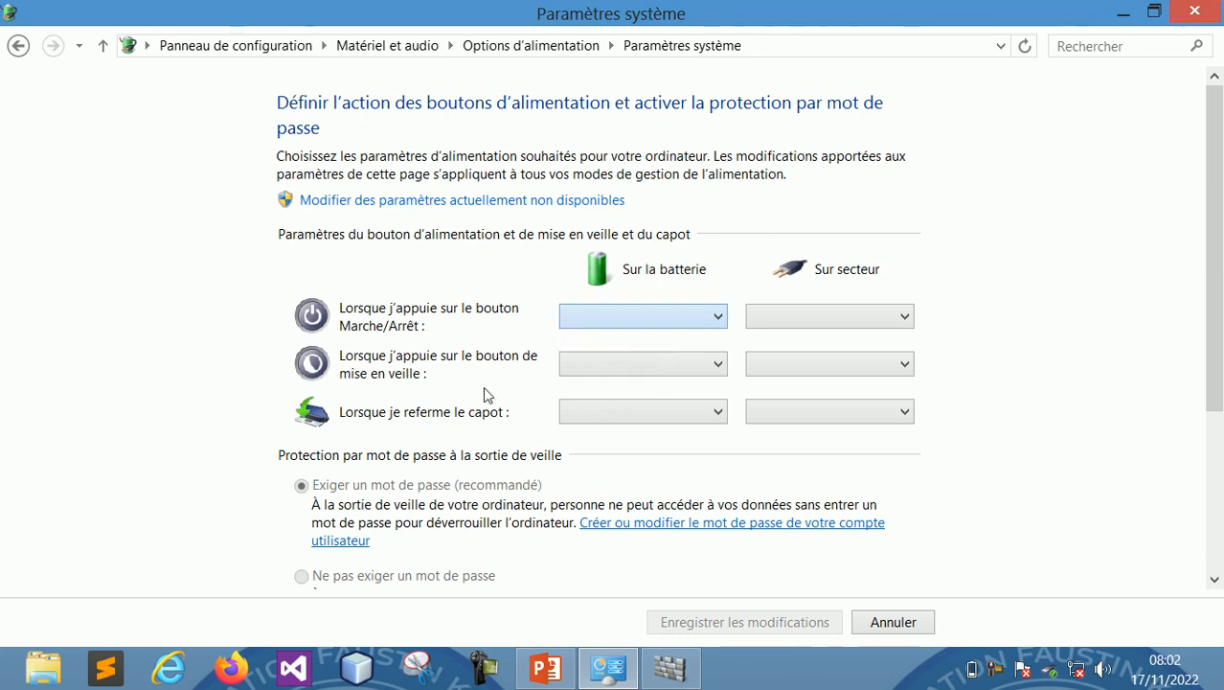
left_click(594, 414)
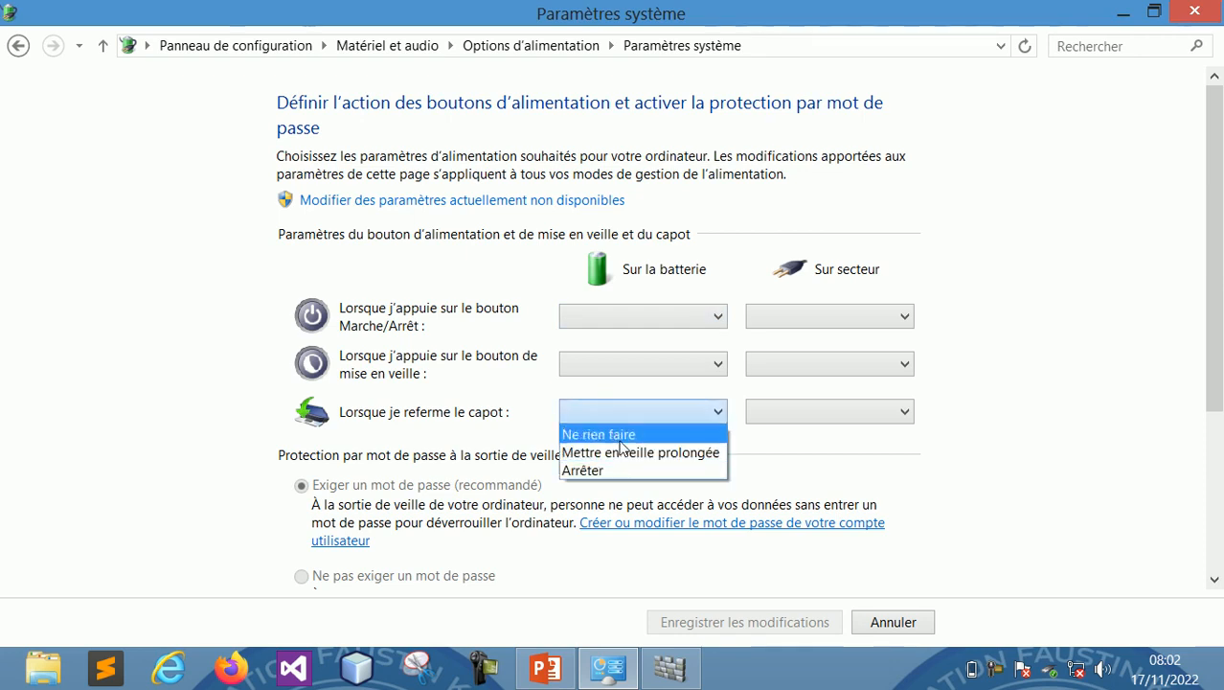
left_click(792, 327)
left_click(790, 322)
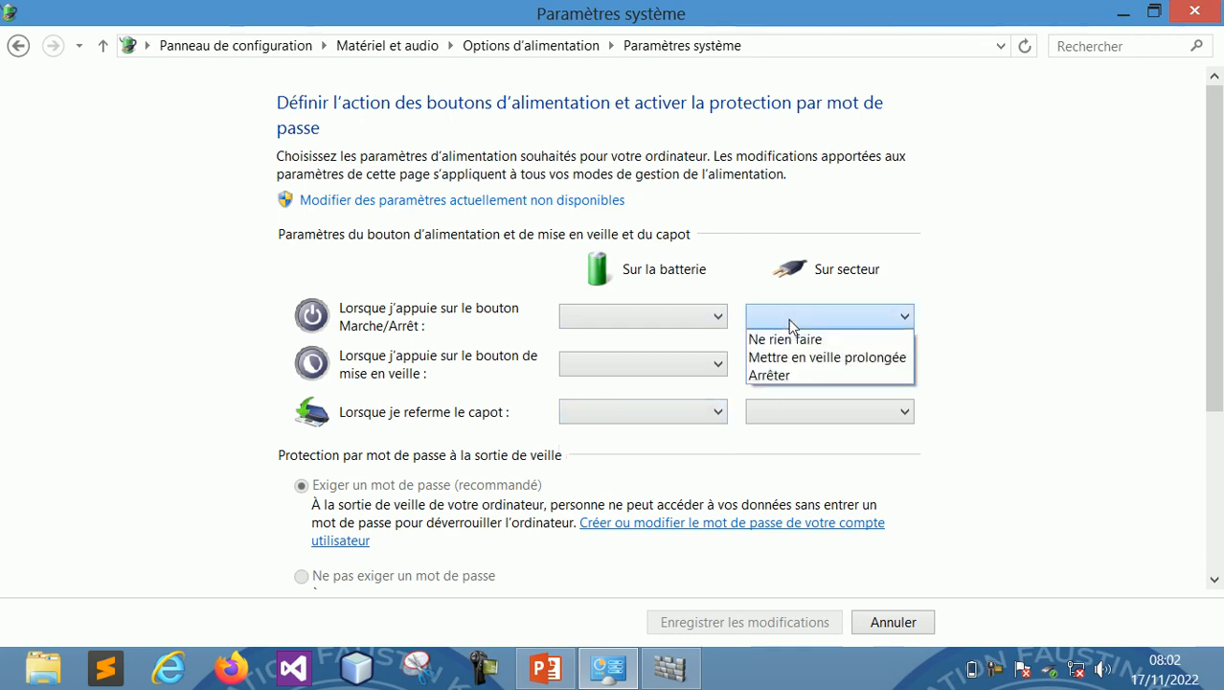
left_click(795, 412)
left_click(788, 412)
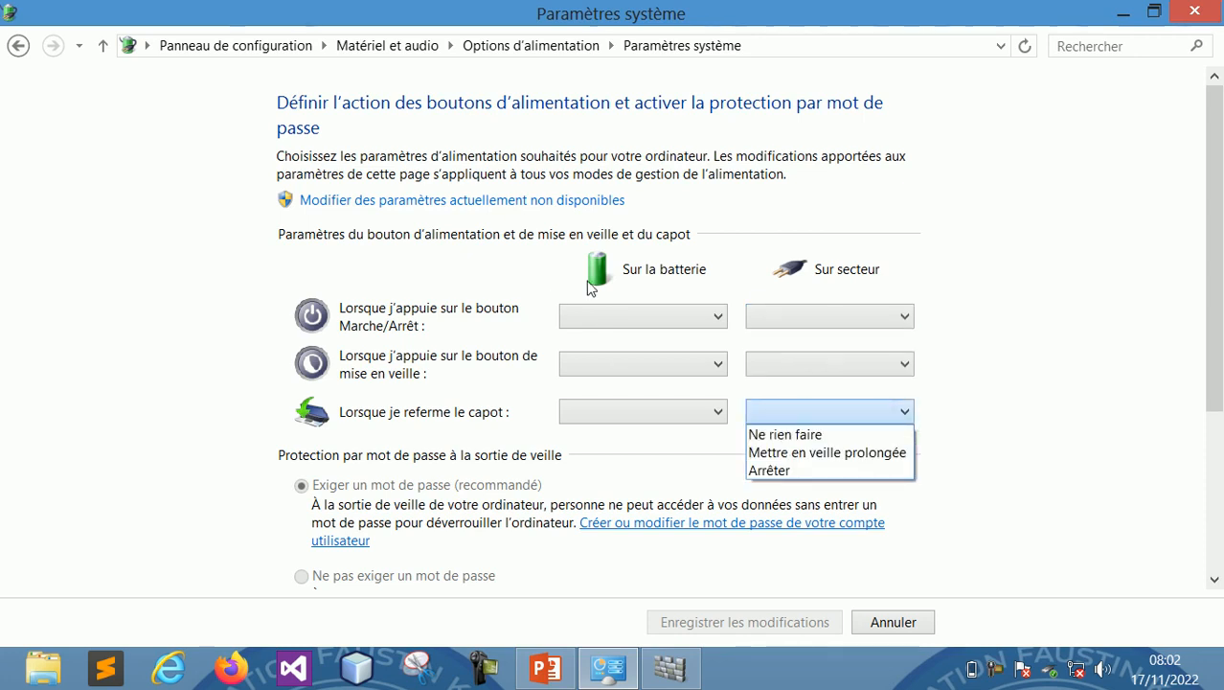
left_click(469, 273)
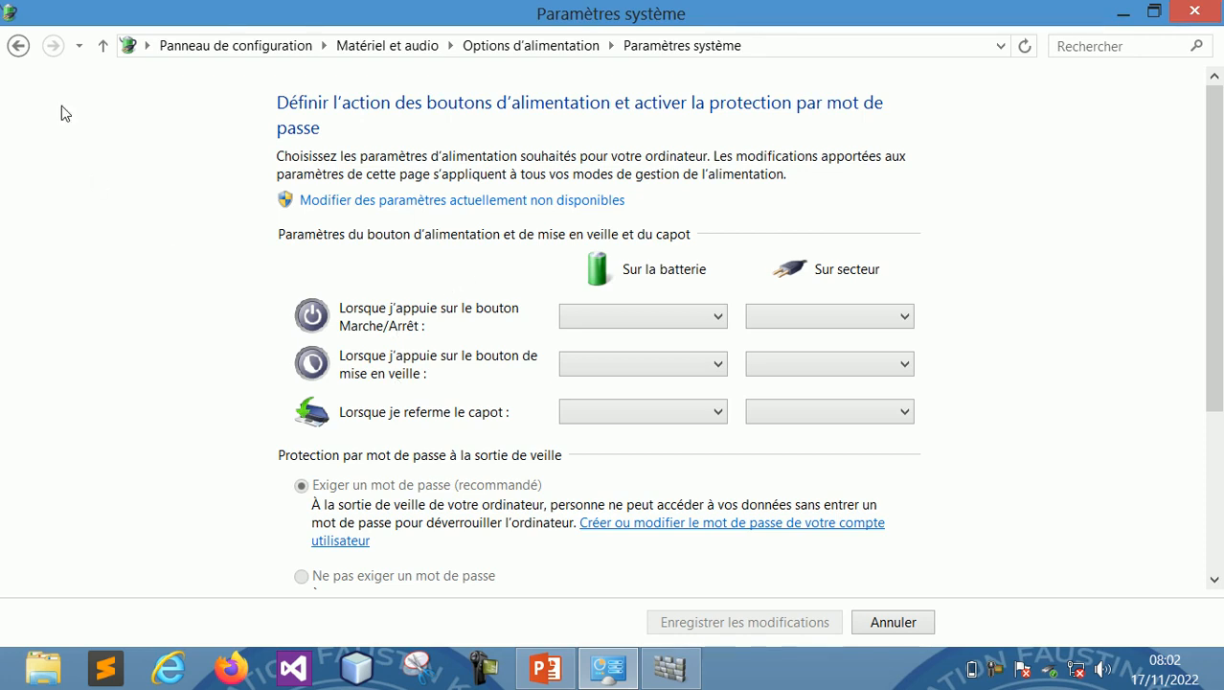
left_click(17, 48)
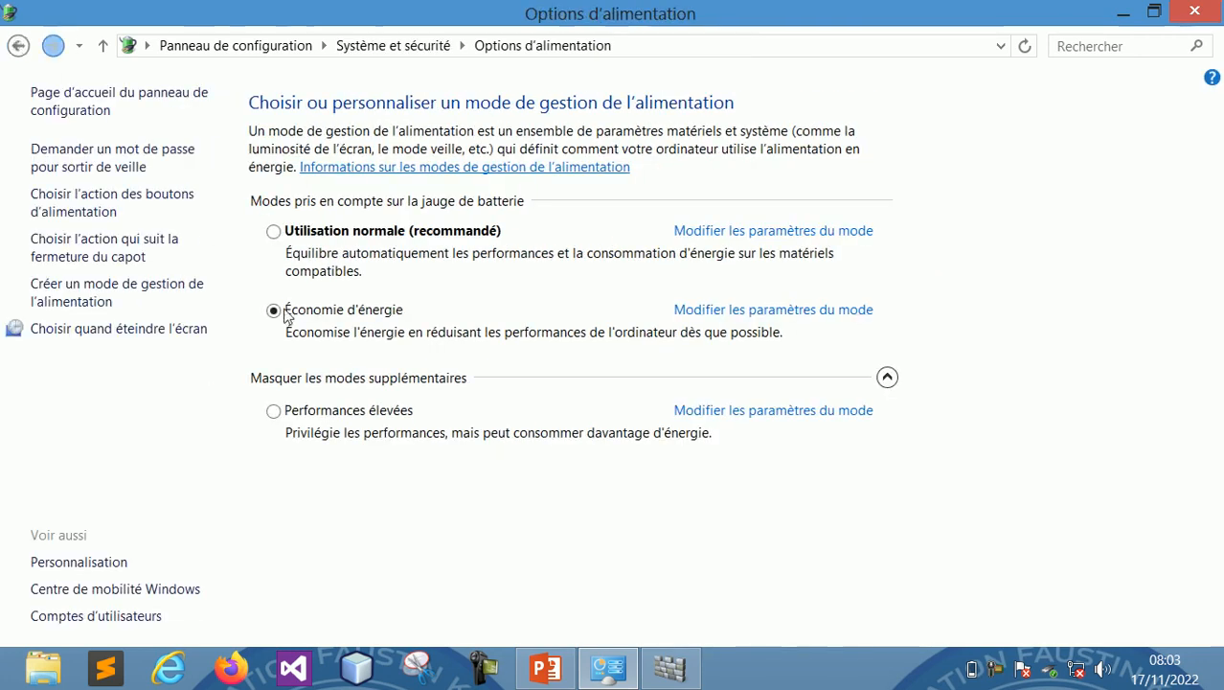
left_click(18, 46)
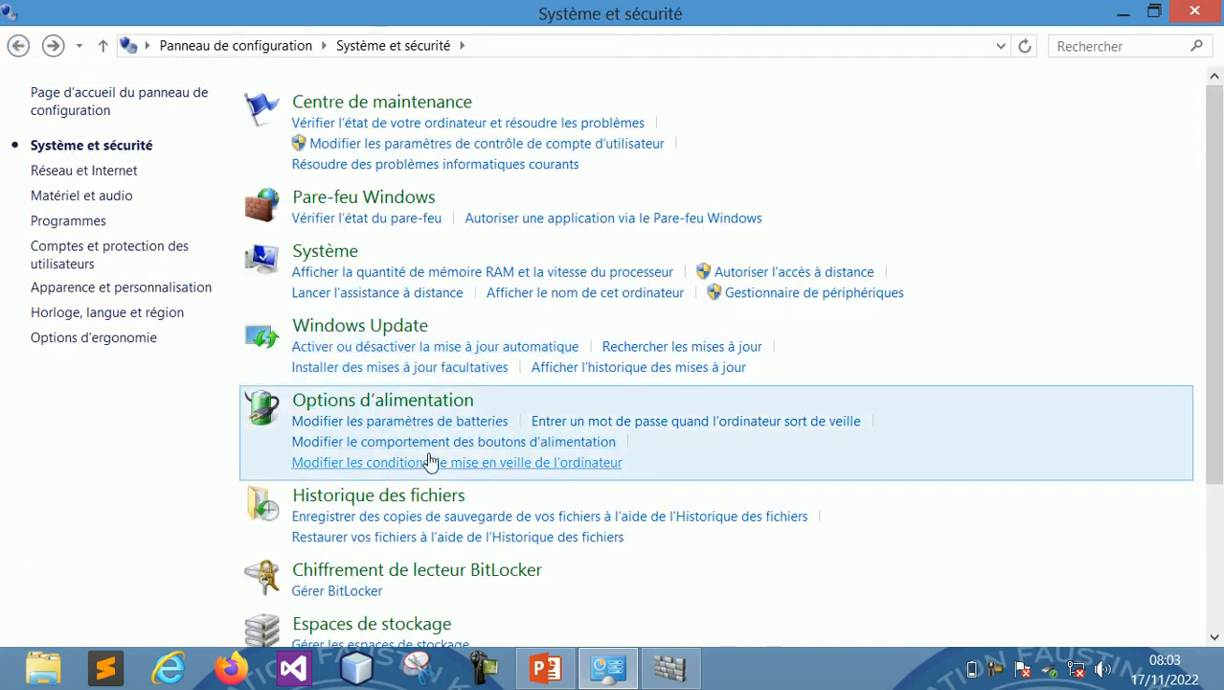
- Open BitLocker drive encryption, start its setup on operating system drive C: and cancel the setup
scroll(367, 525, "down", 4)
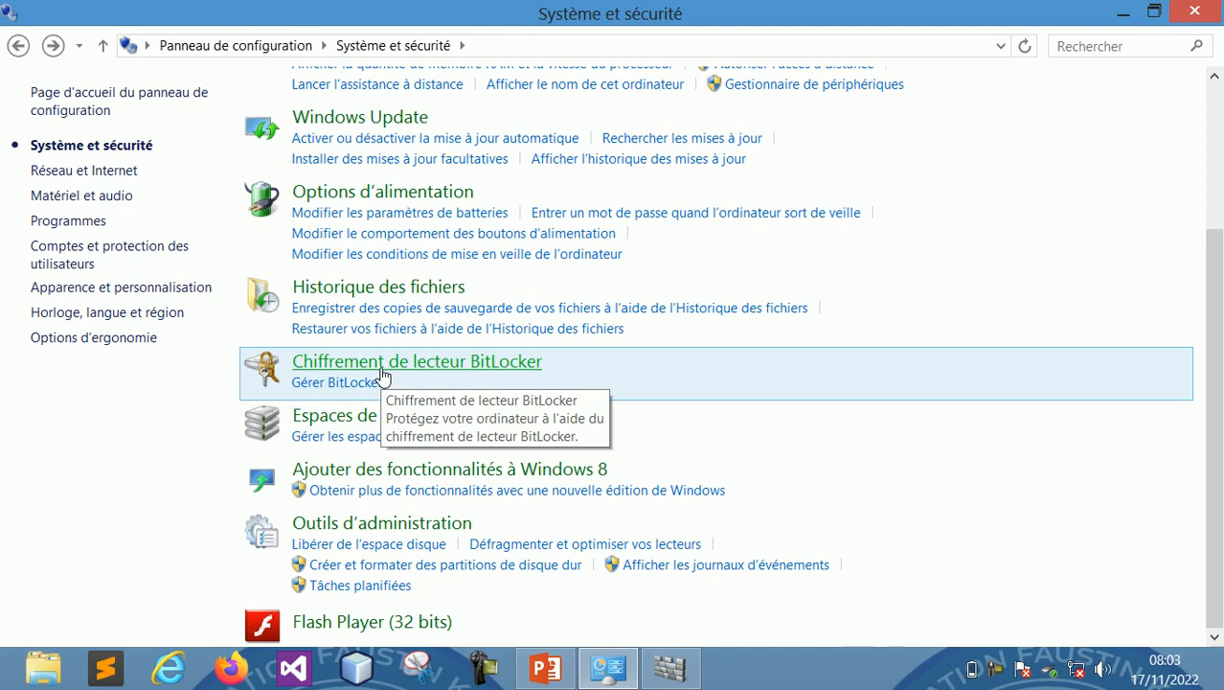
left_click(382, 370)
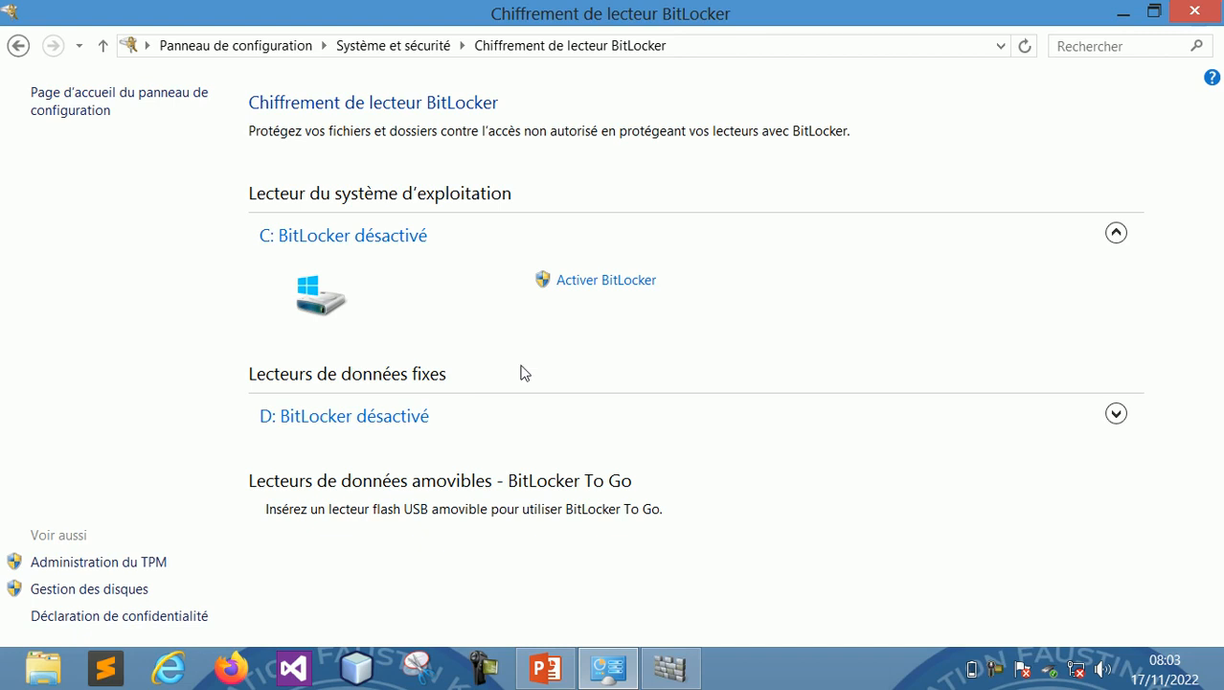
left_click(601, 281)
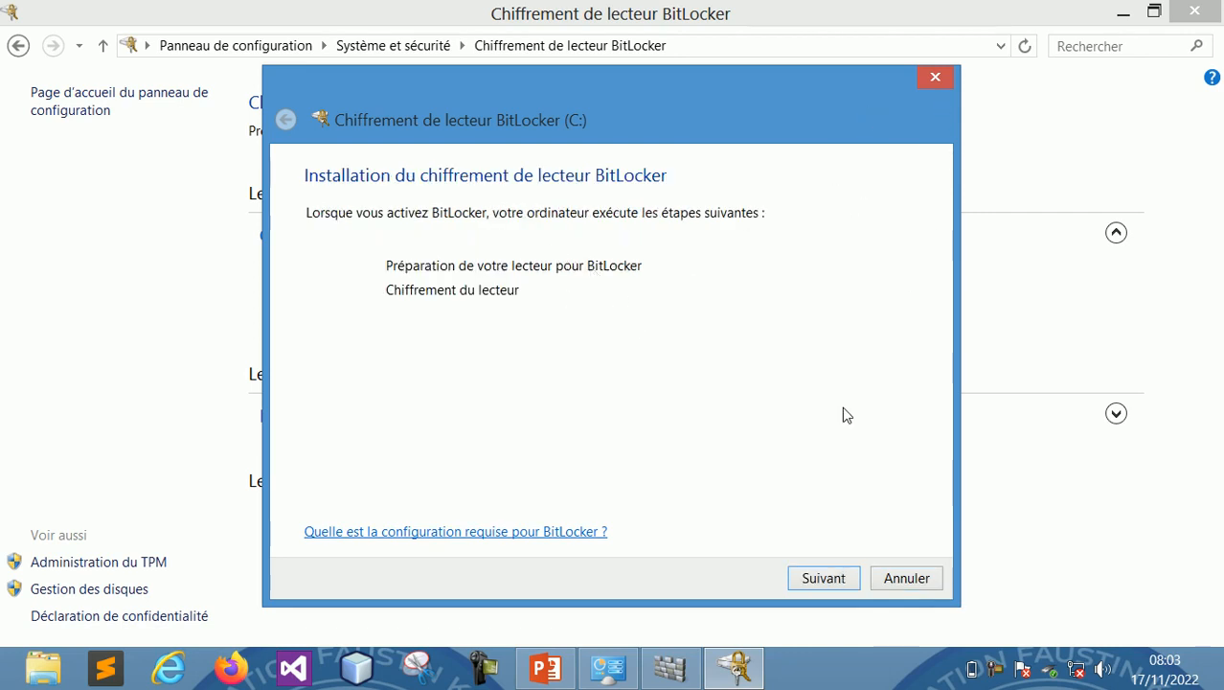
left_click(822, 581)
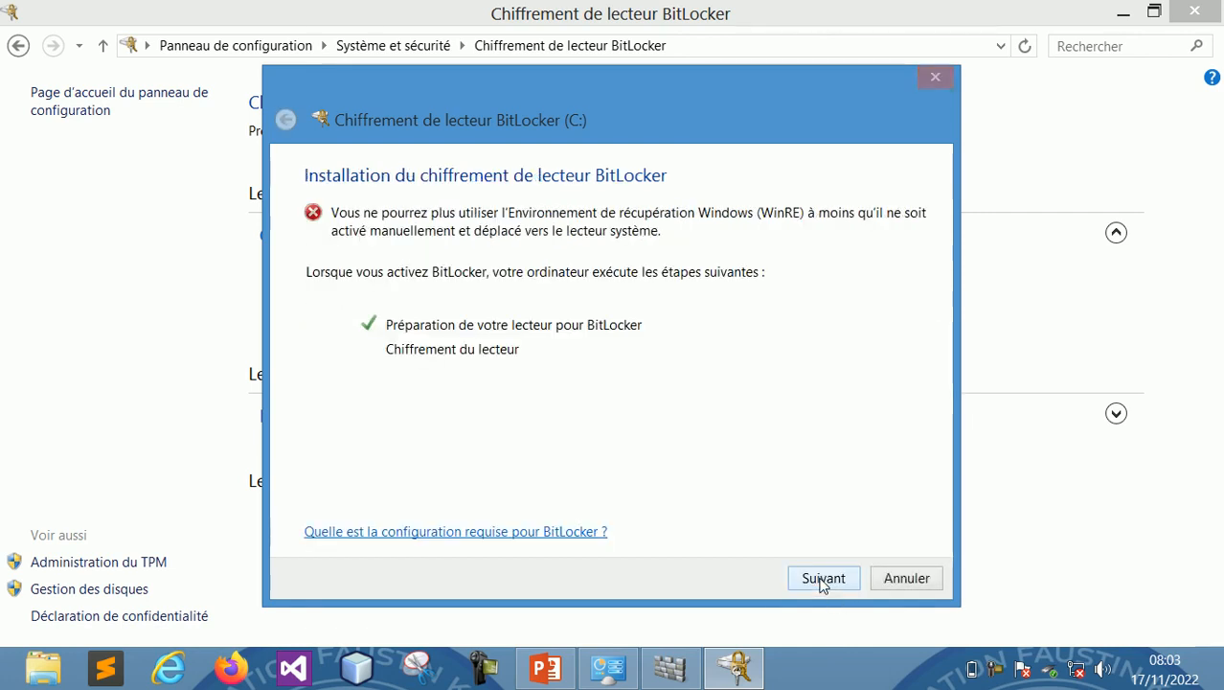
left_click(907, 578)
left_click(674, 364)
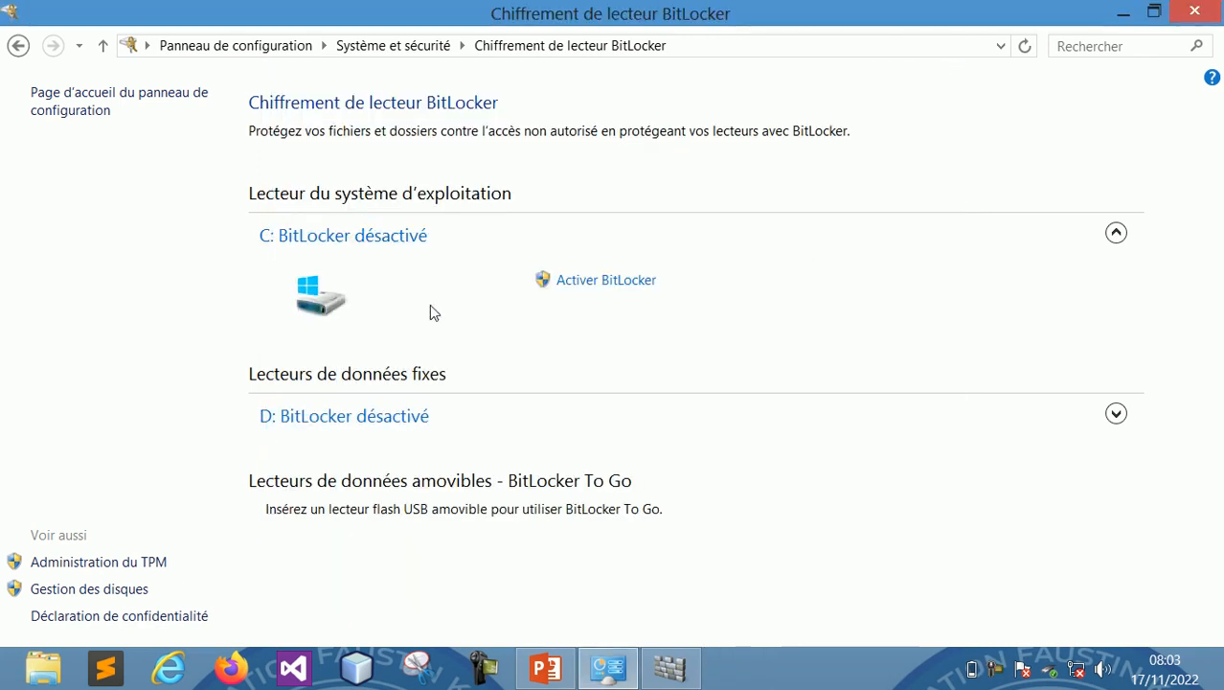
- Try setting up BitLocker on drive D: with password unlocking, entering and clearing the drive password, and cancel the setup
left_click(373, 420)
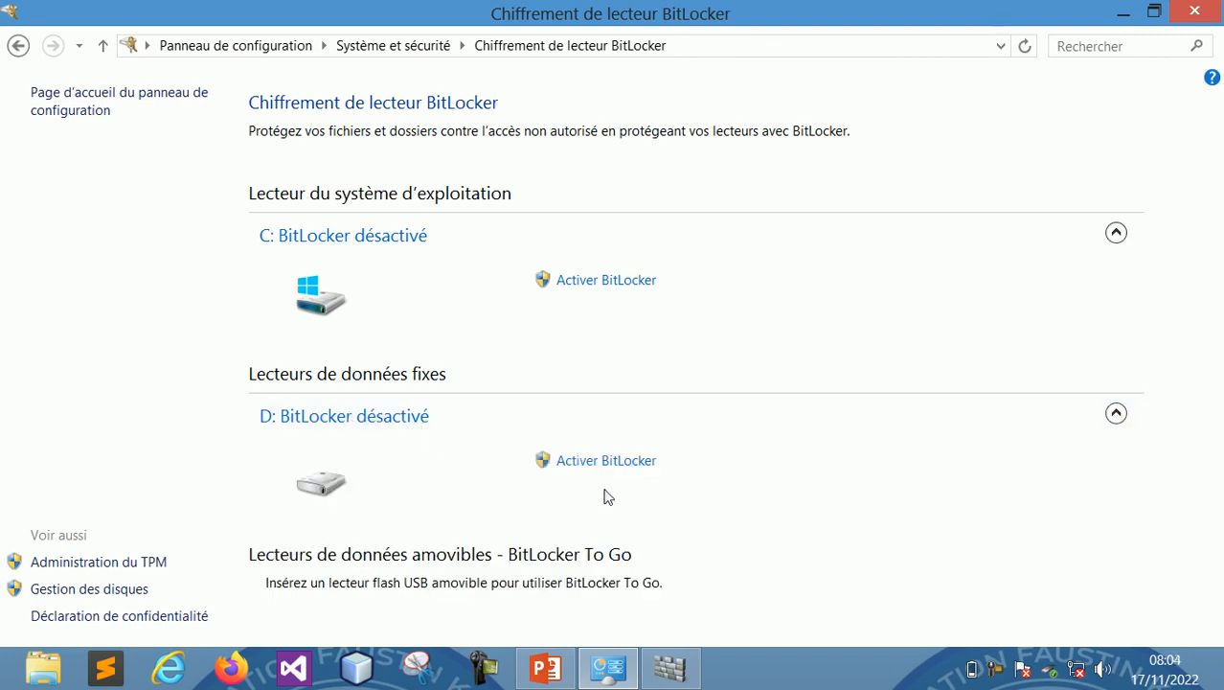
left_click(605, 463)
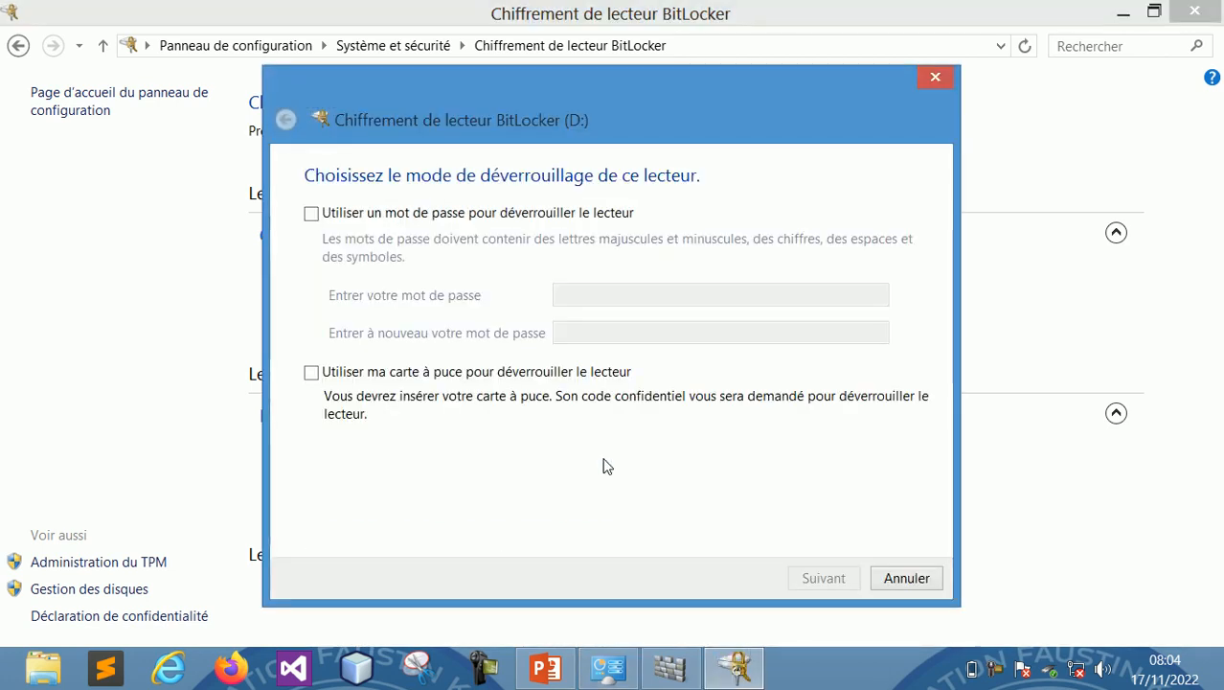
left_click(318, 217)
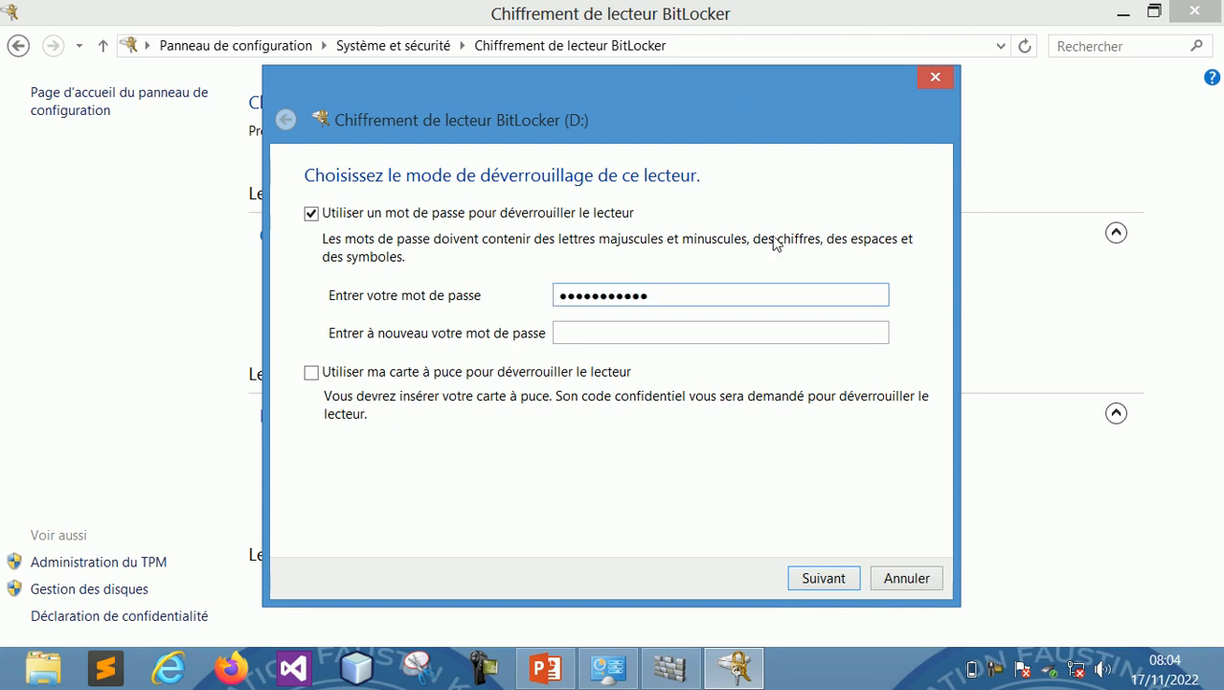
left_click(628, 334)
double_click(659, 301)
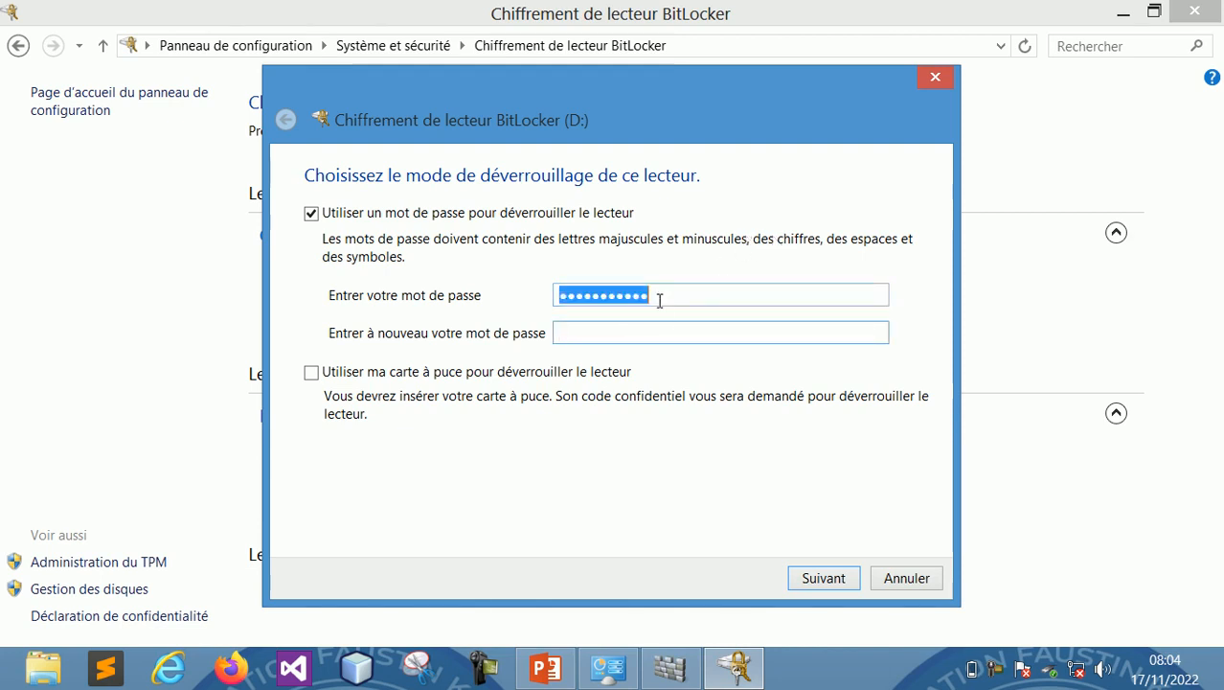
key("BackSpace")
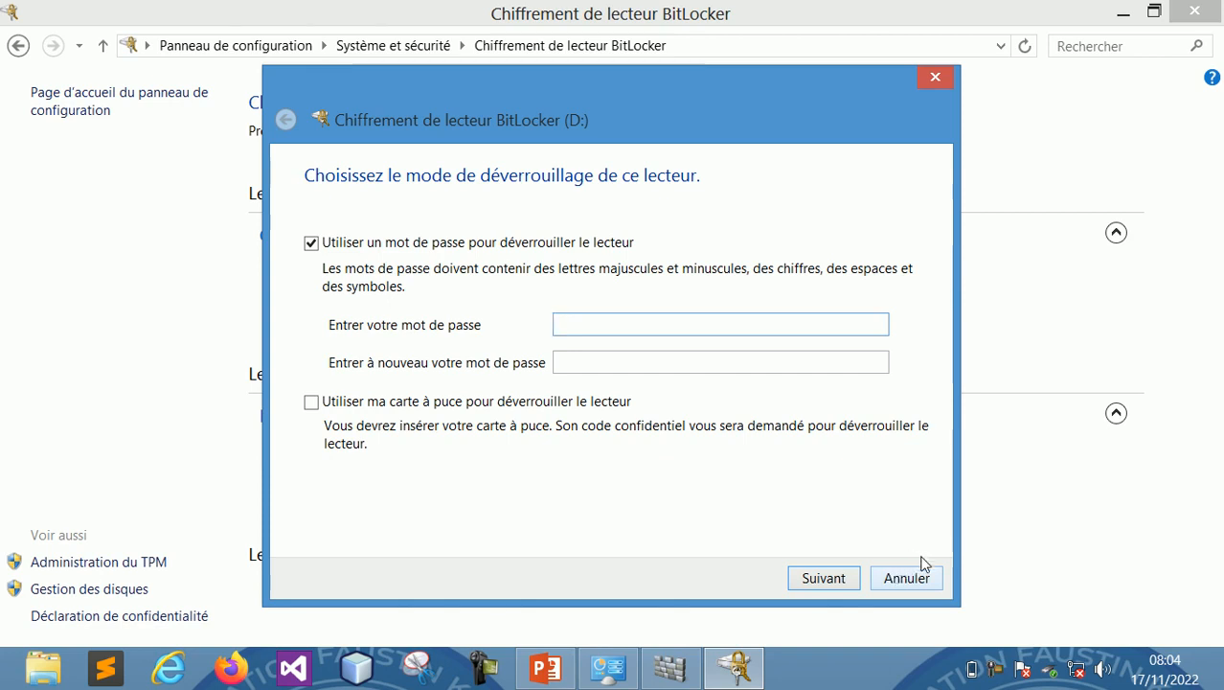
left_click(910, 581)
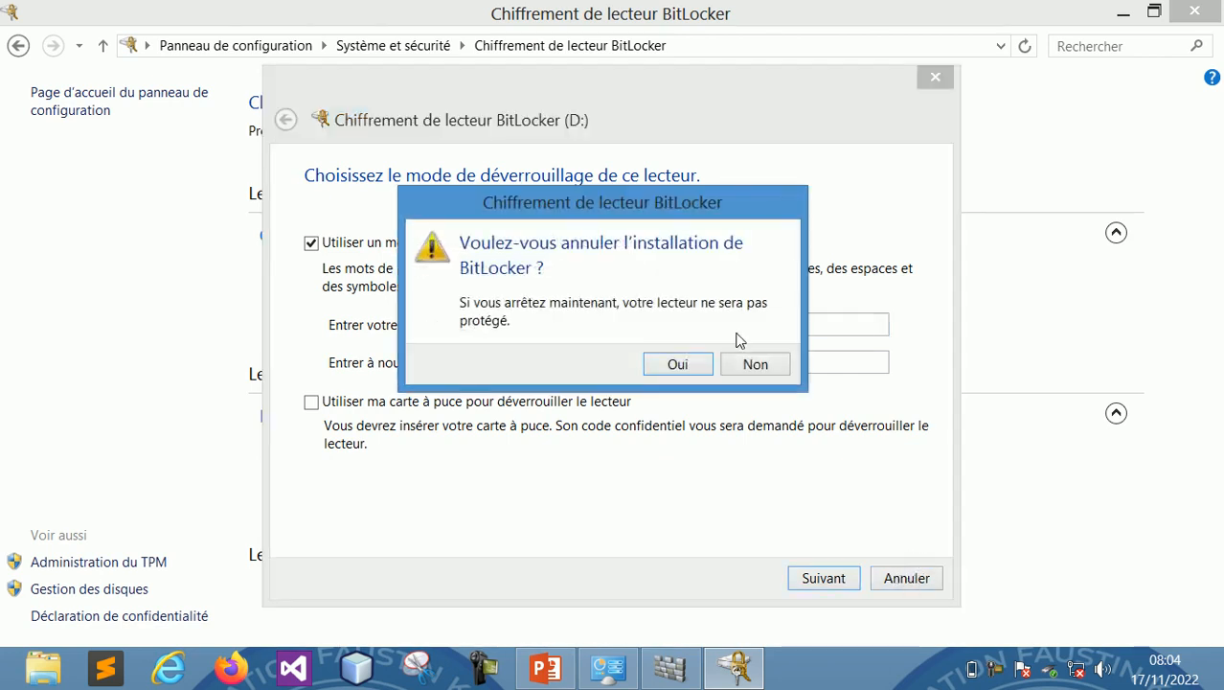
left_click(686, 364)
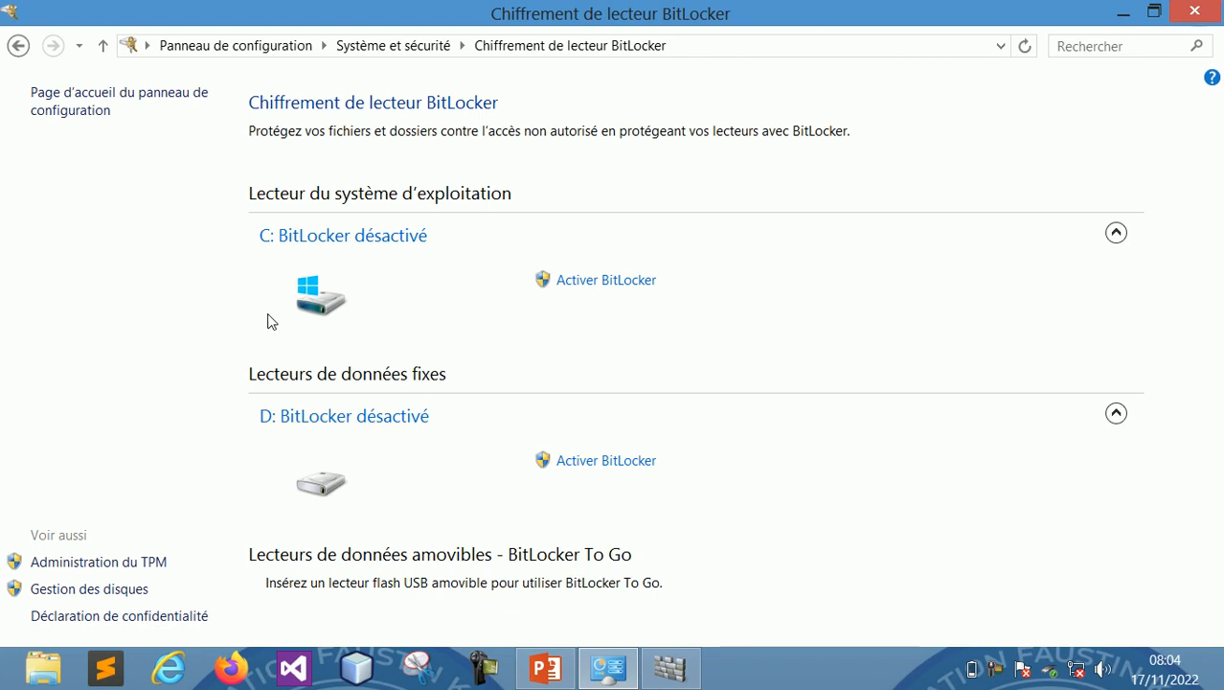
left_click(18, 45)
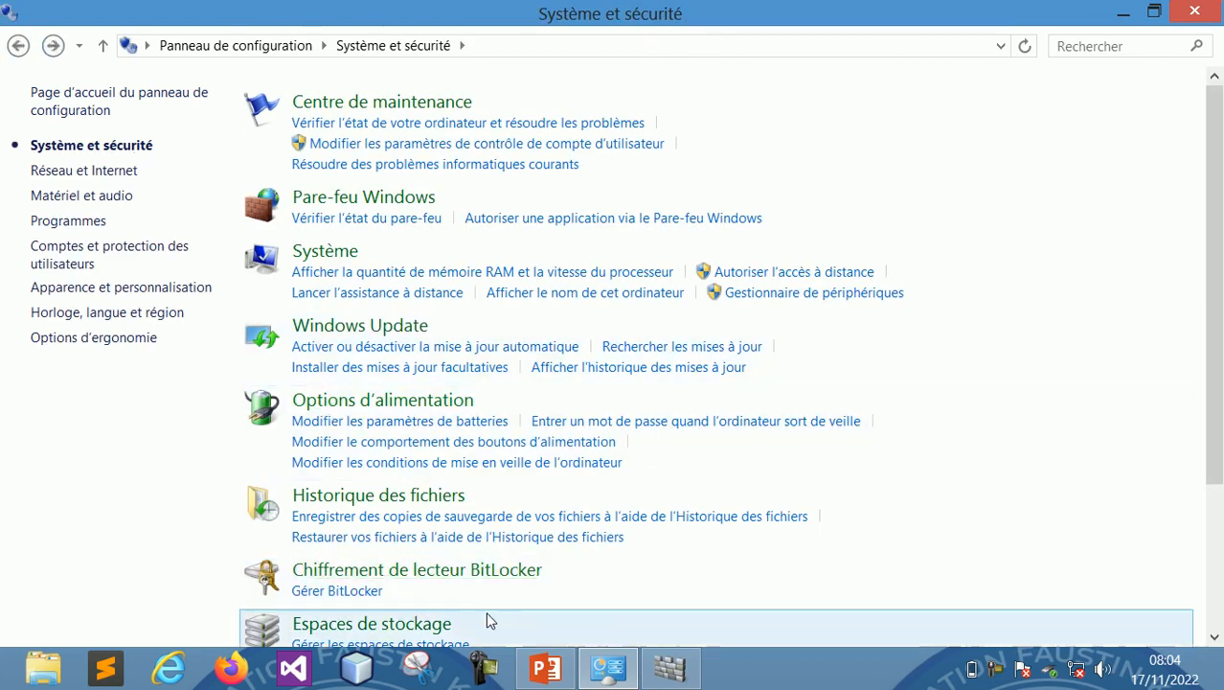
- Open the storage spaces page, try creating a new pool and storage space, and return to Système et sécurité
scroll(470, 591, "down", 2)
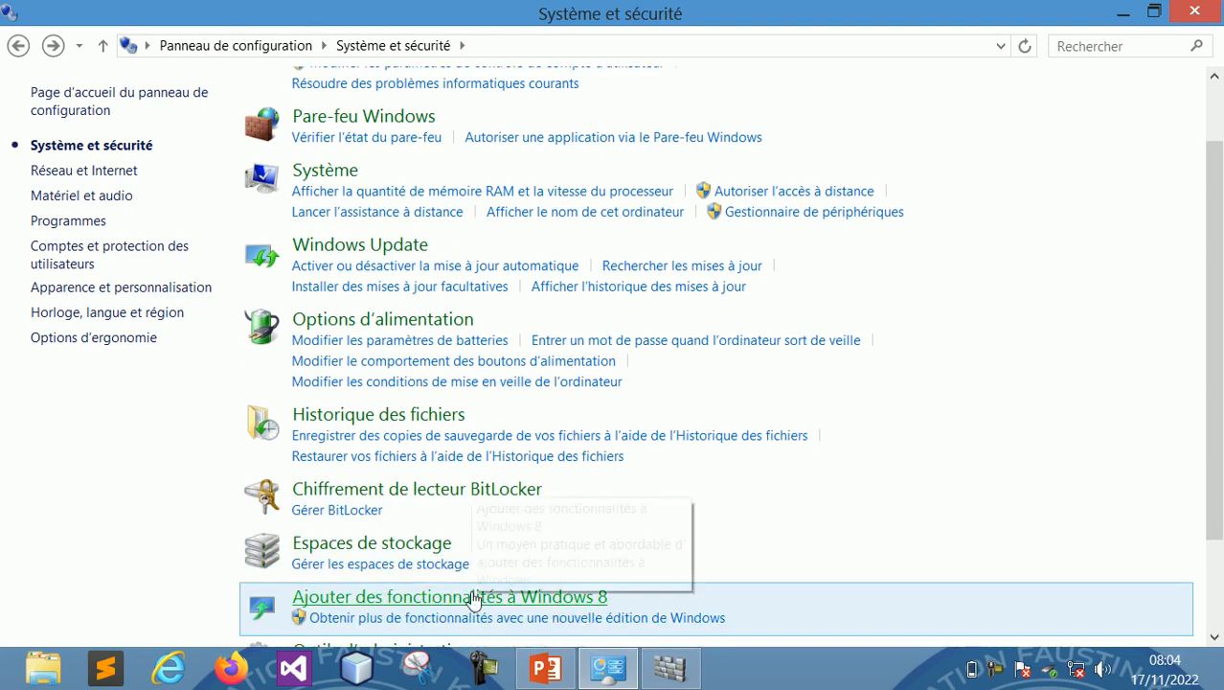
scroll(472, 599, "down", 3)
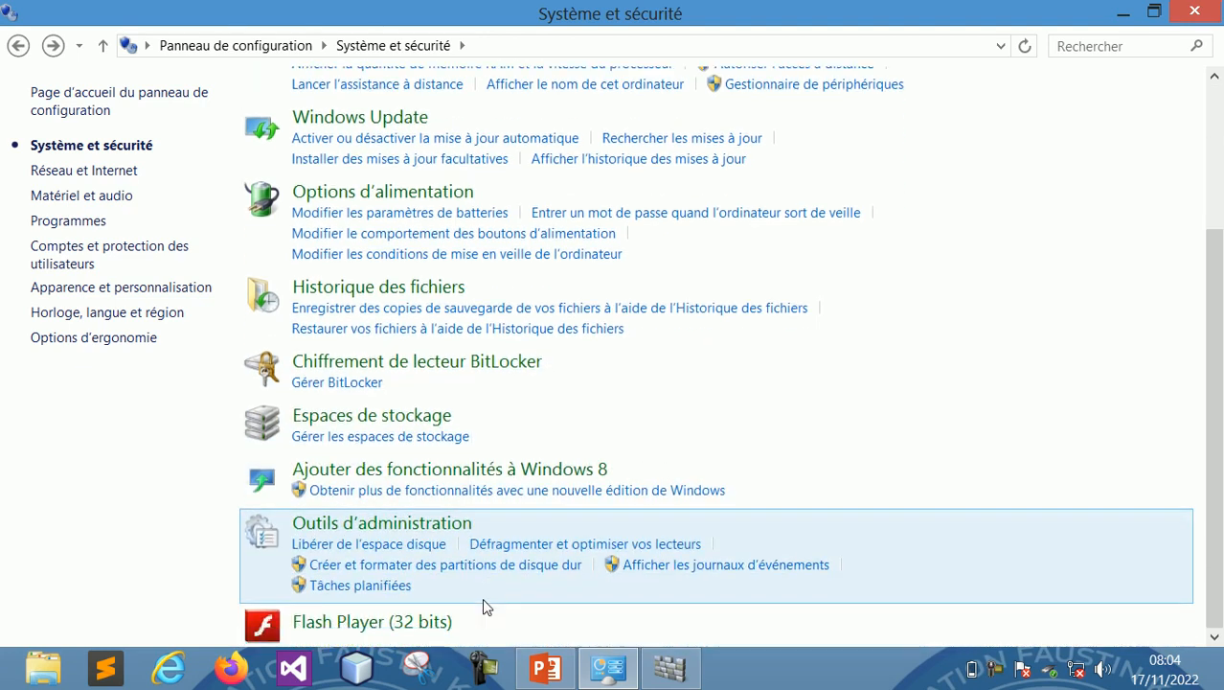
left_click(385, 430)
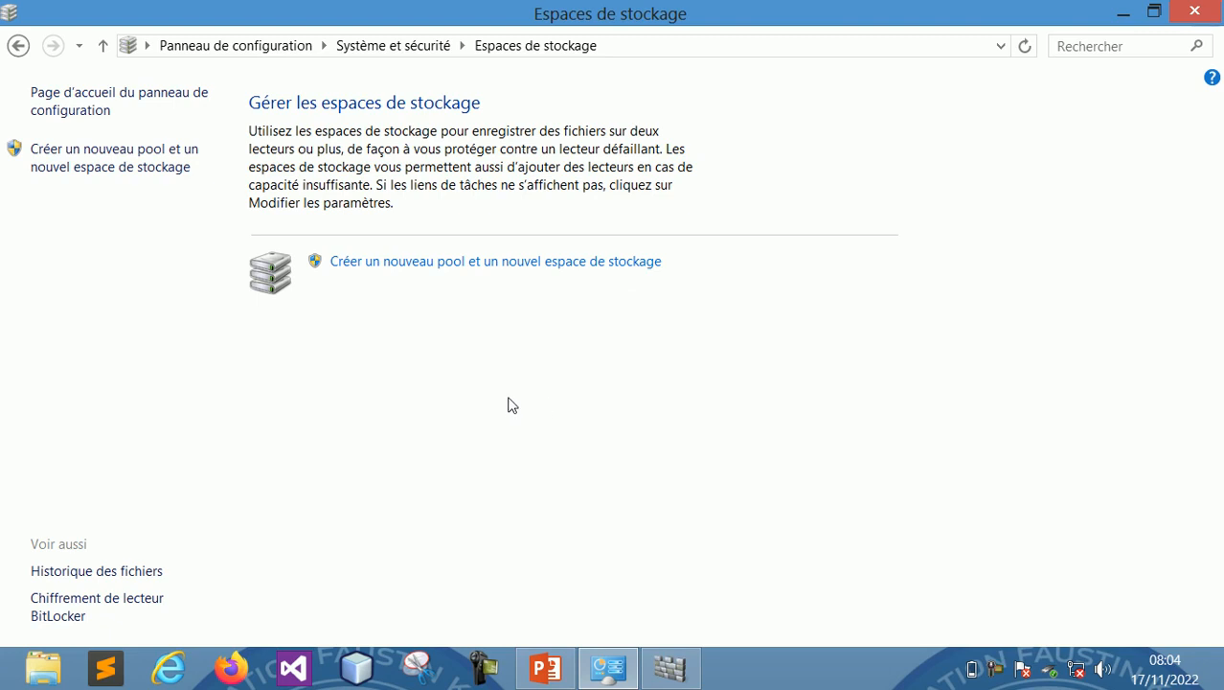
left_click(418, 264)
left_click(18, 46)
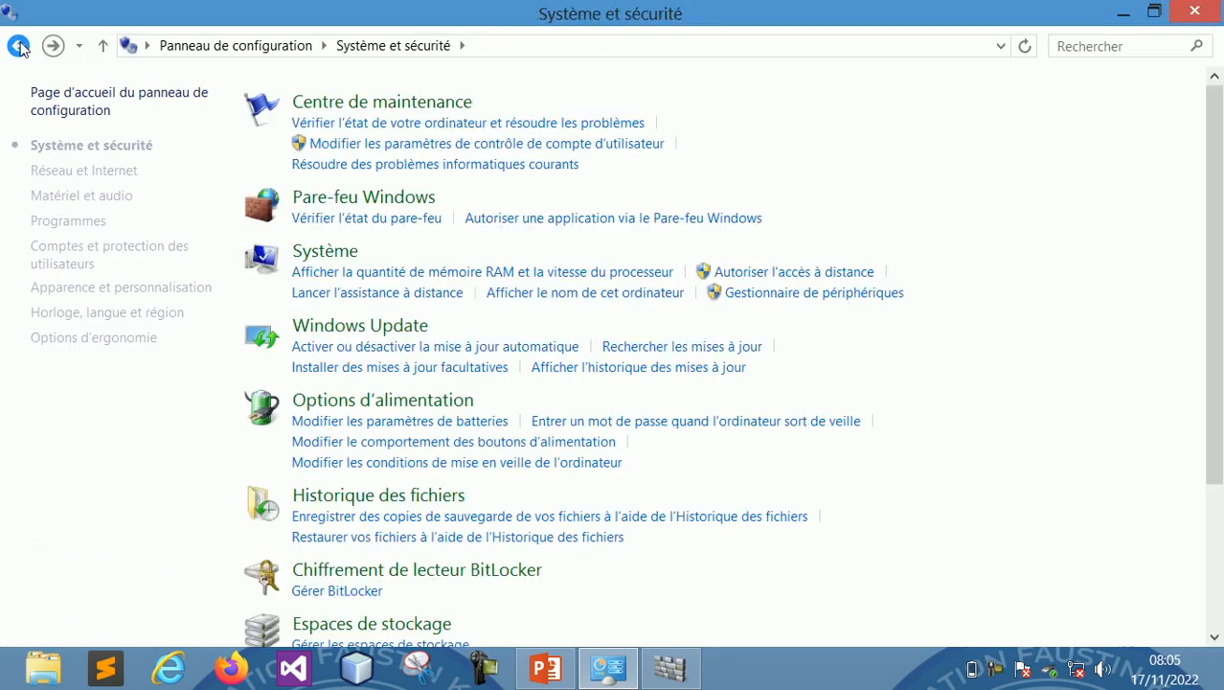
- Look over the remaining Système et sécurité categories and switch to the PowerPoint presentation
scroll(435, 458, "down", 4)
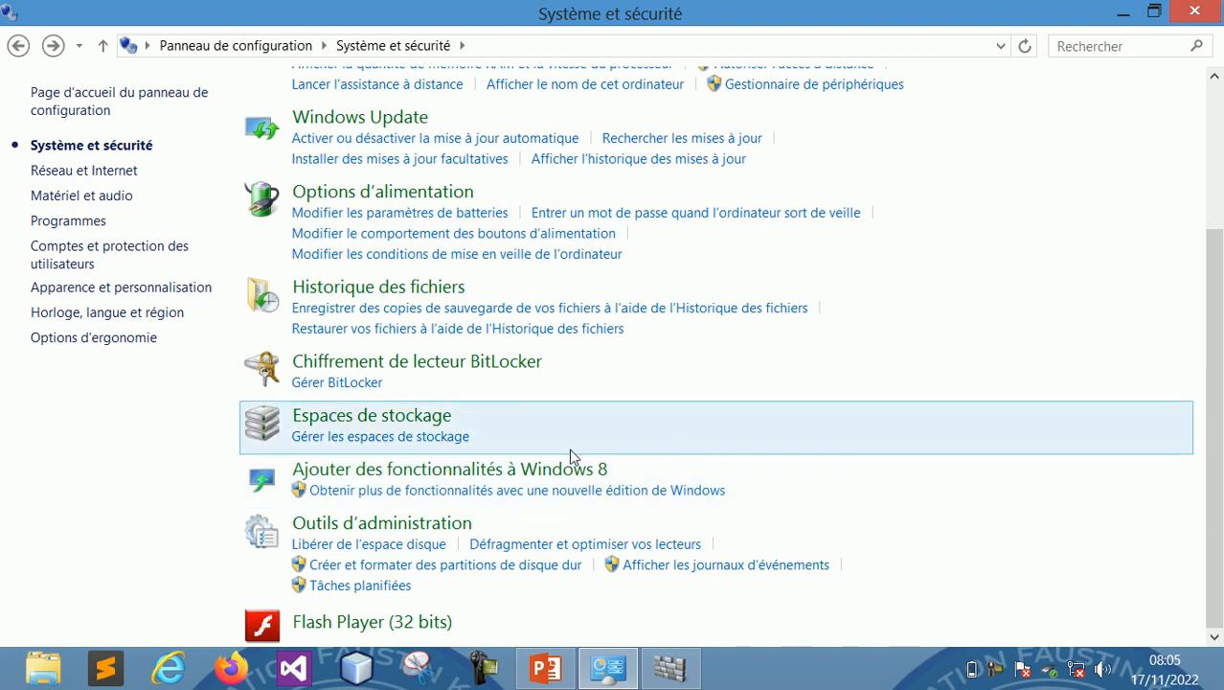
scroll(436, 284, "up", 2)
scroll(429, 235, "down", 4)
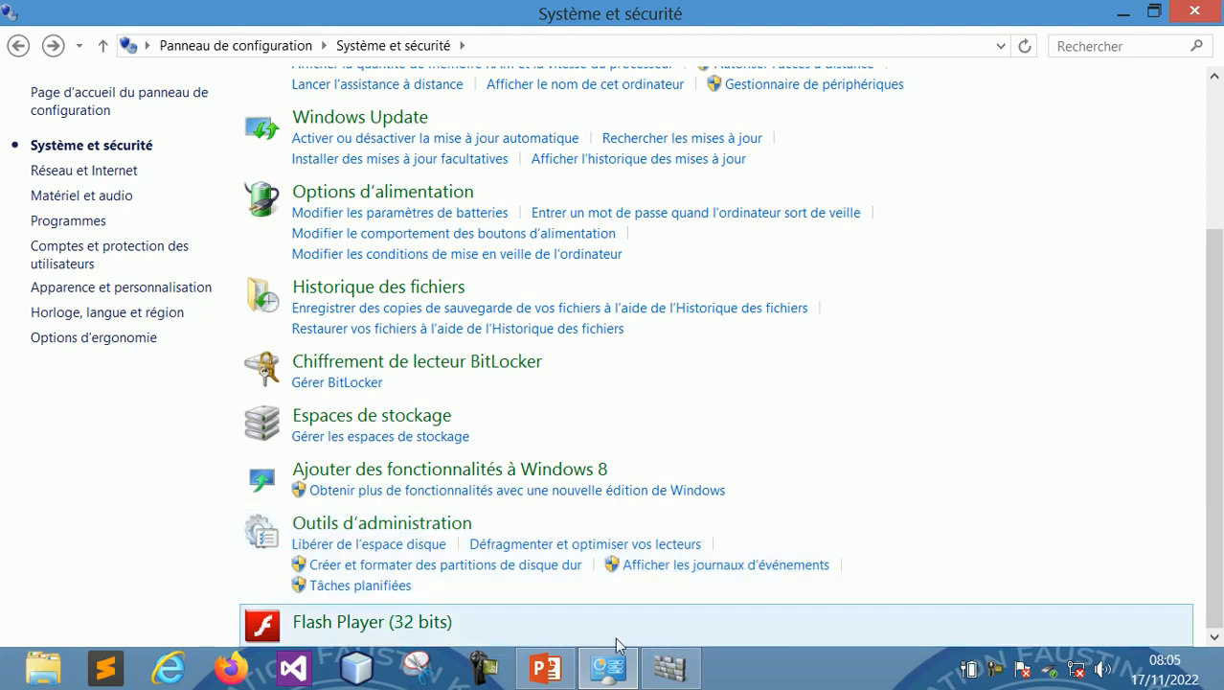
left_click(545, 668)
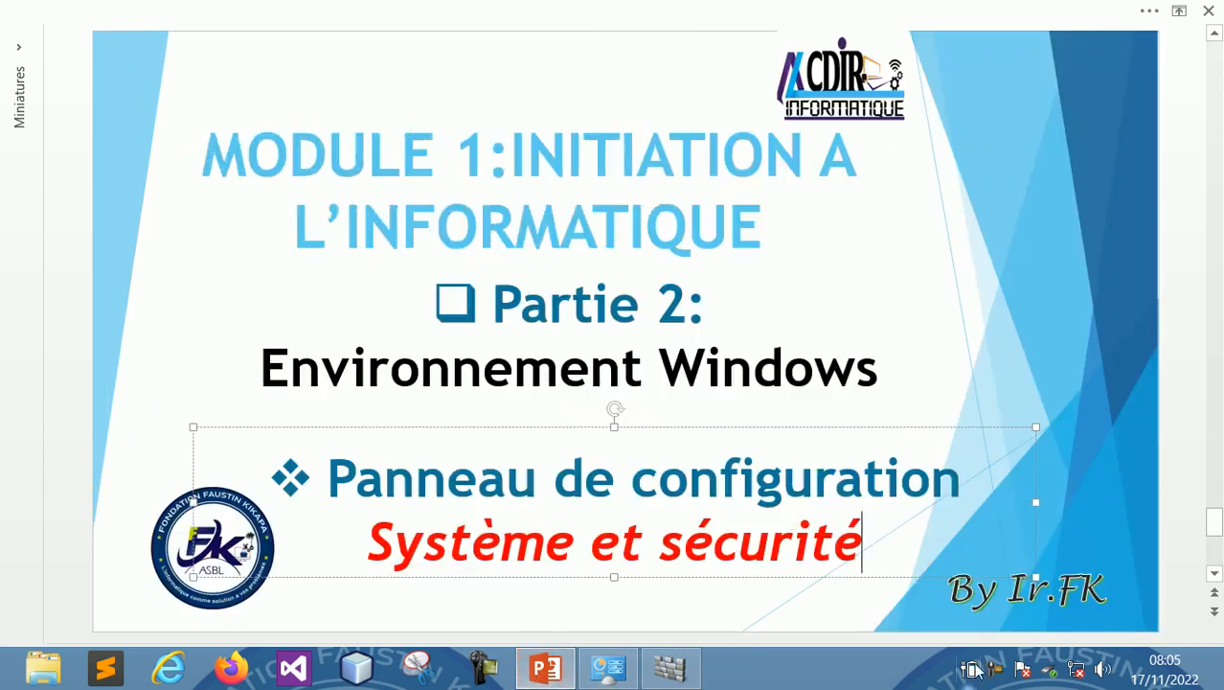
left_click(996, 671)
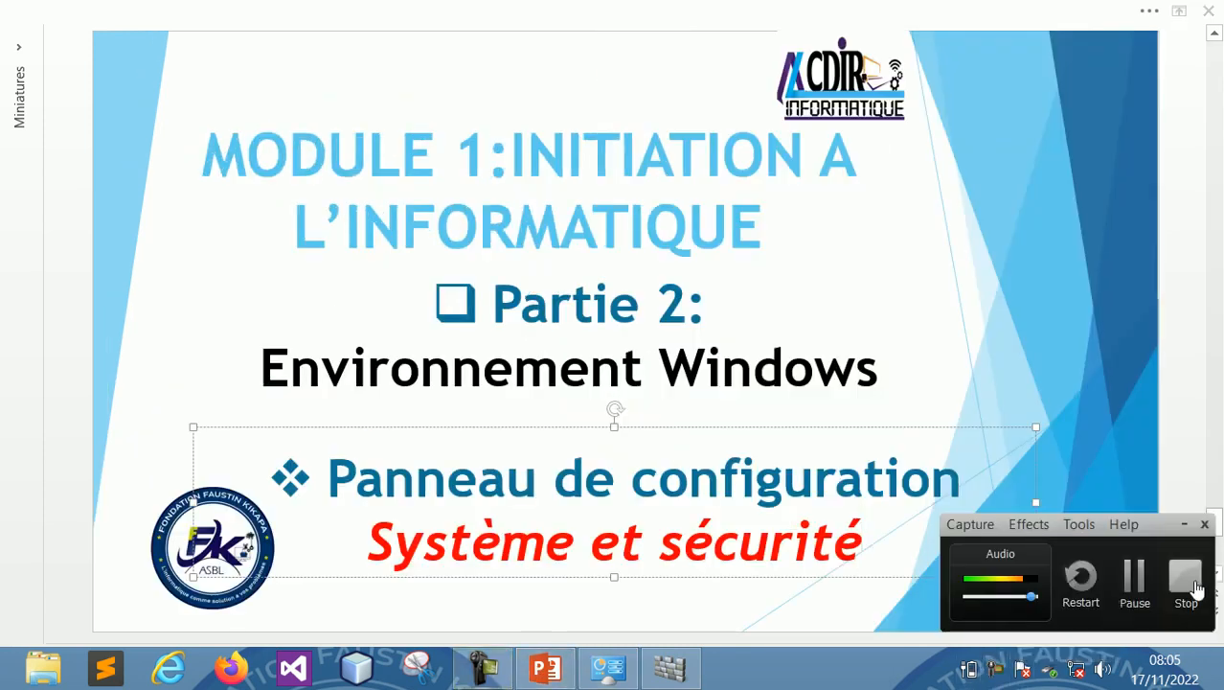